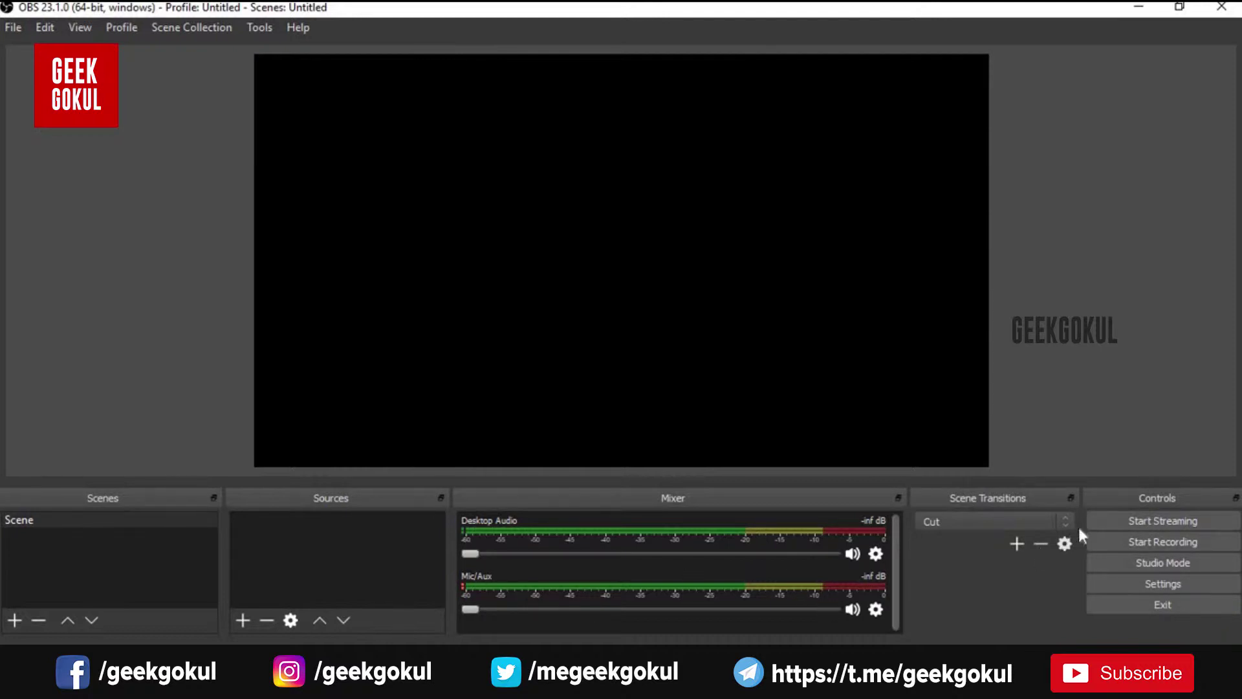
Step: Choose Facebook Live as the streaming service in OBS's Stream settings
click(1141, 585)
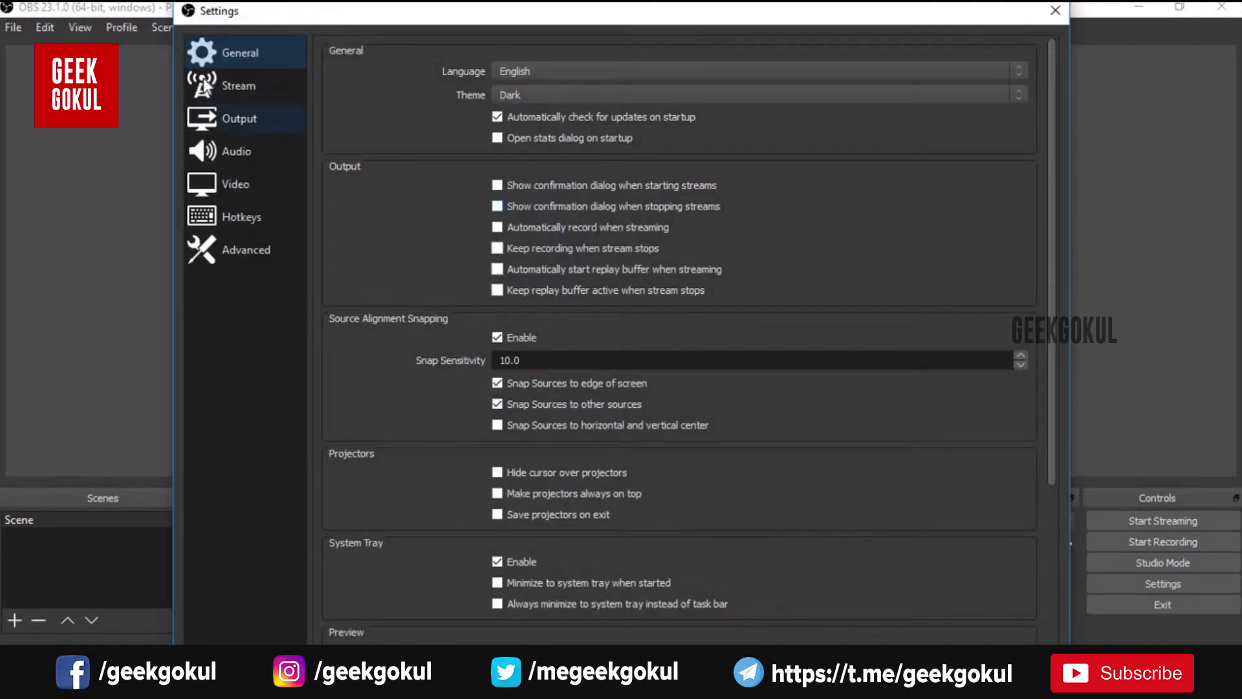
click(239, 90)
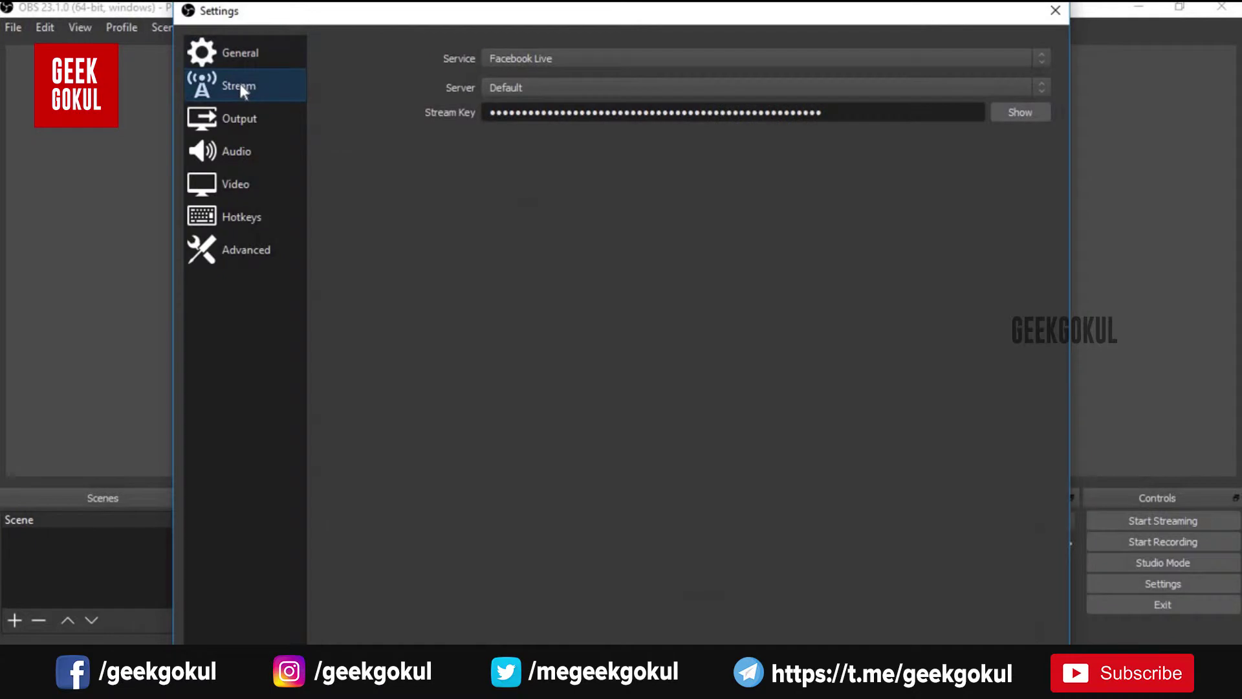
click(613, 59)
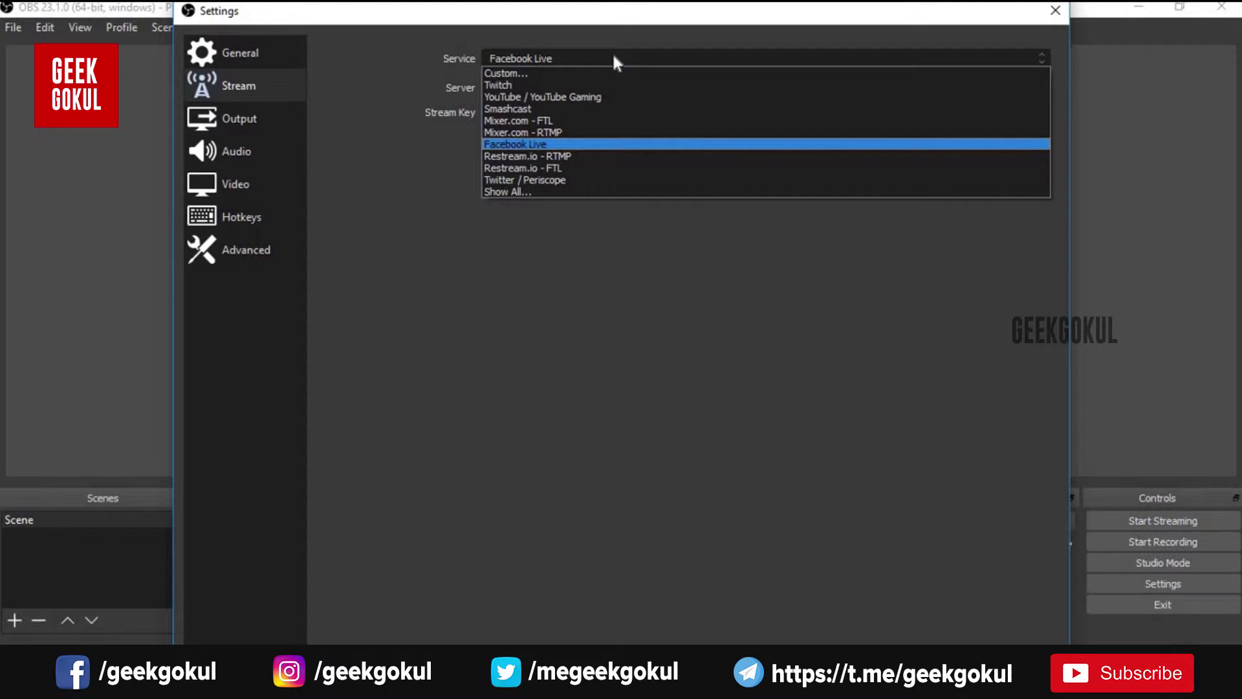
click(568, 144)
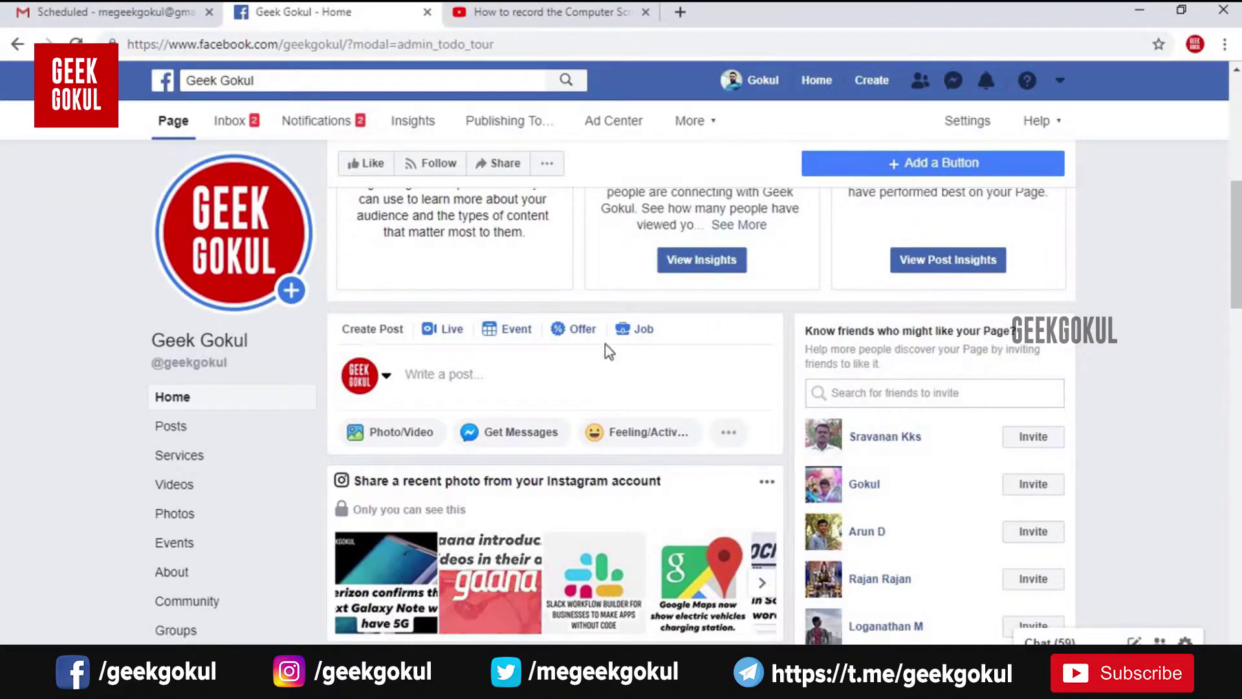
Step: Start a Facebook live video on the Page and block the browser's camera and microphone request
scroll(453, 343, up, 2)
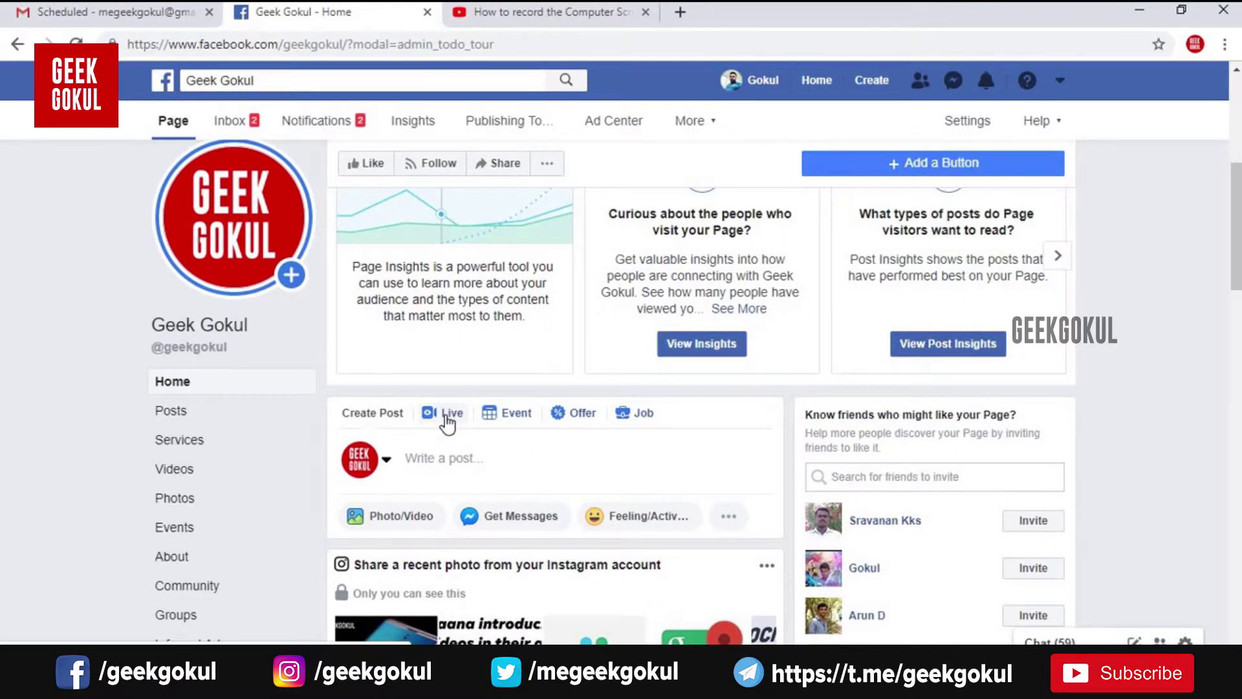
click(447, 422)
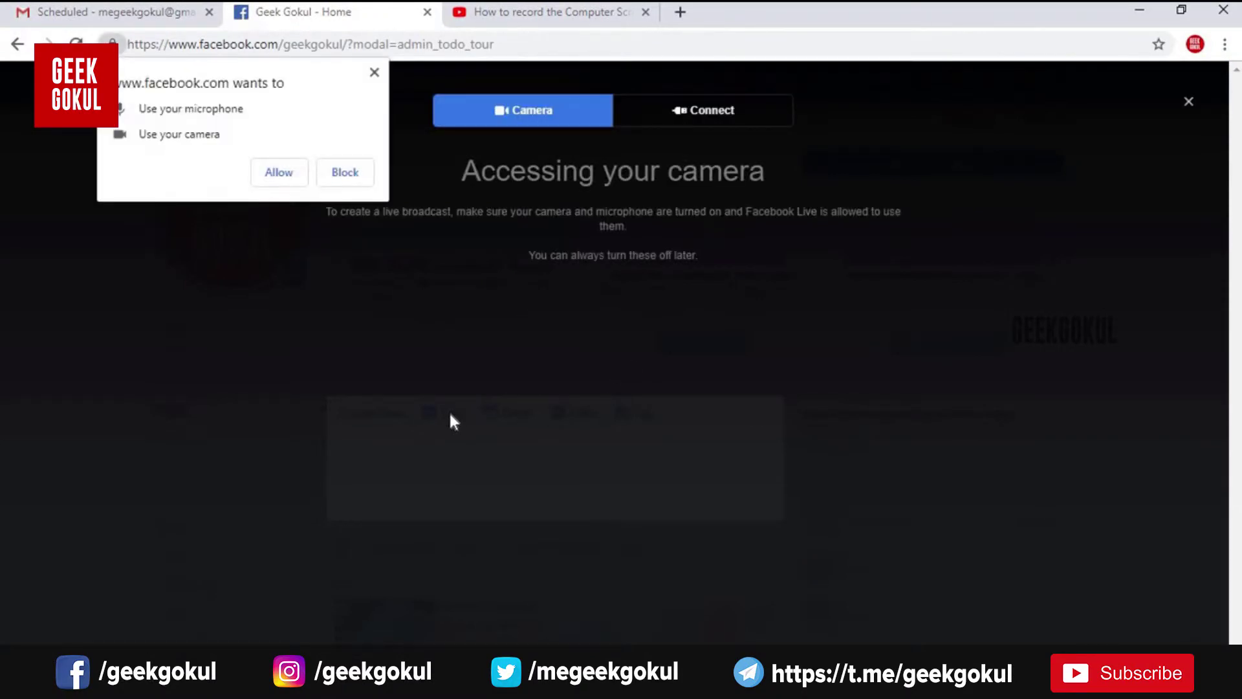
click(375, 72)
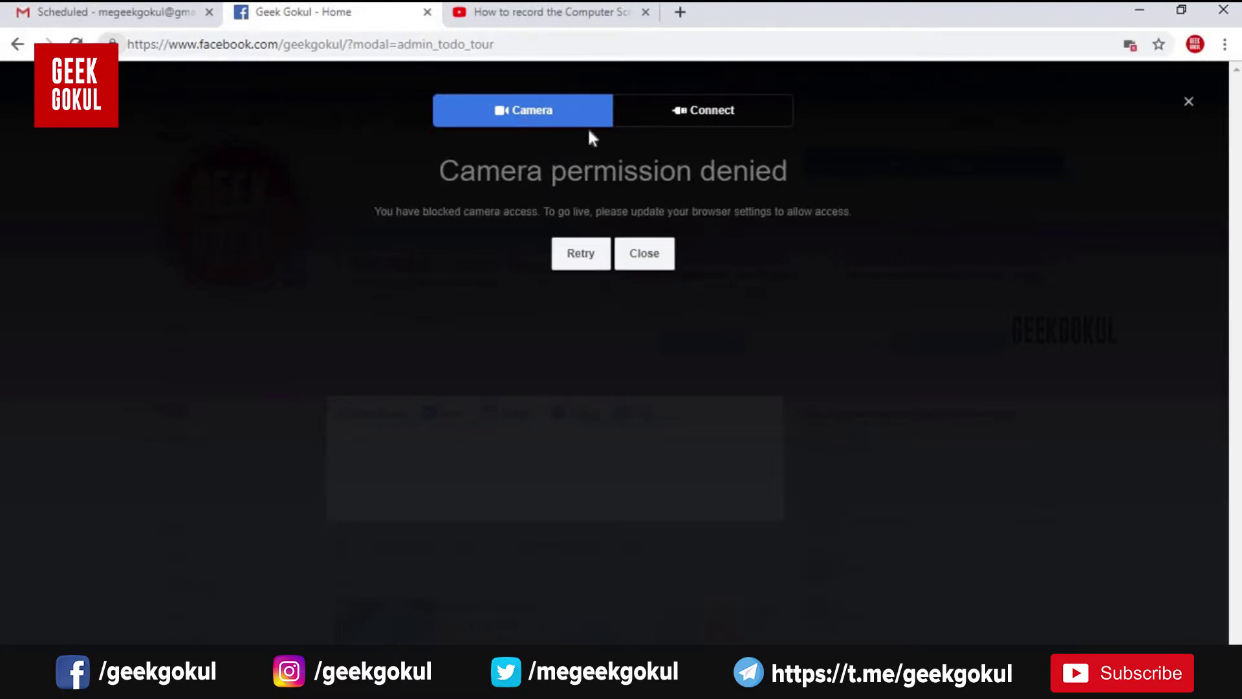
Step: Switch the live video to streaming software on the Connect tab and copy its stream key
click(703, 119)
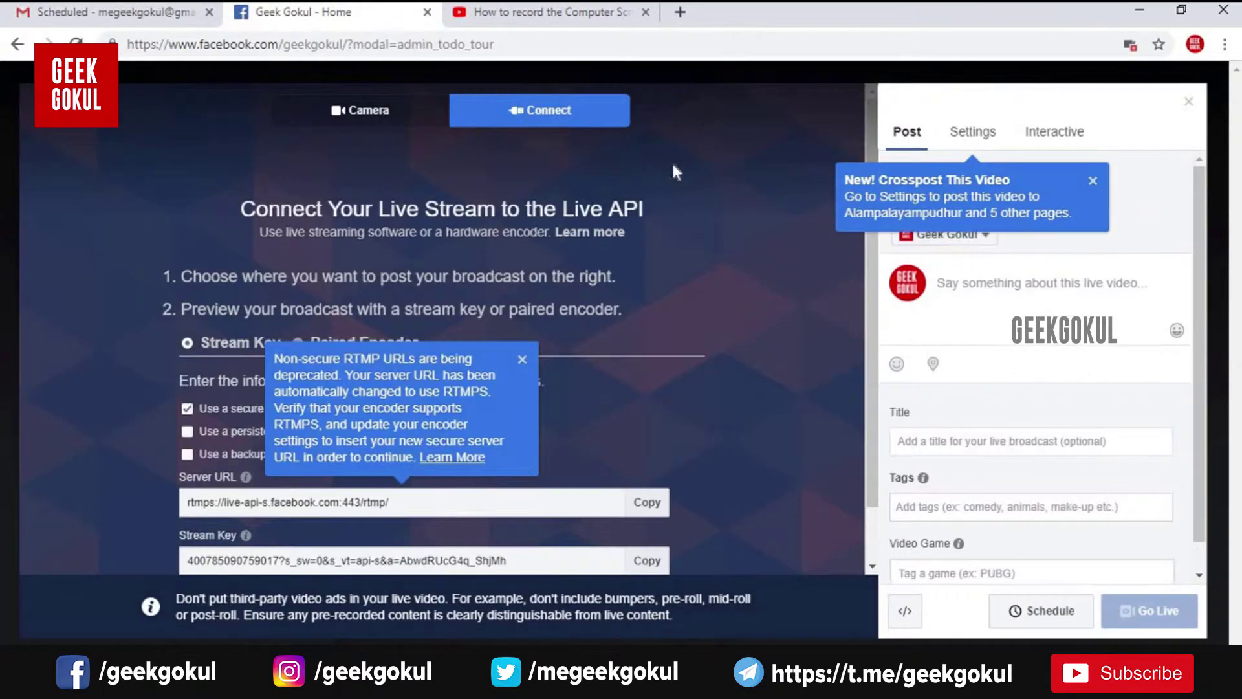
click(522, 360)
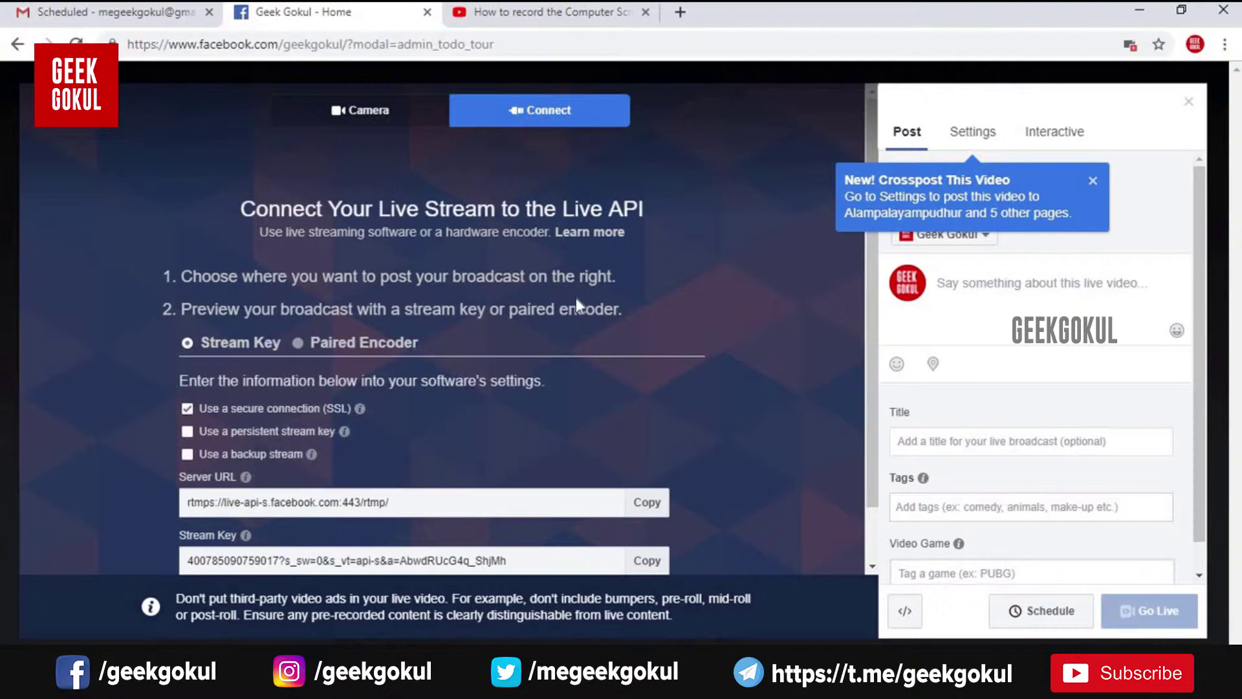
scroll(576, 300, down, 2)
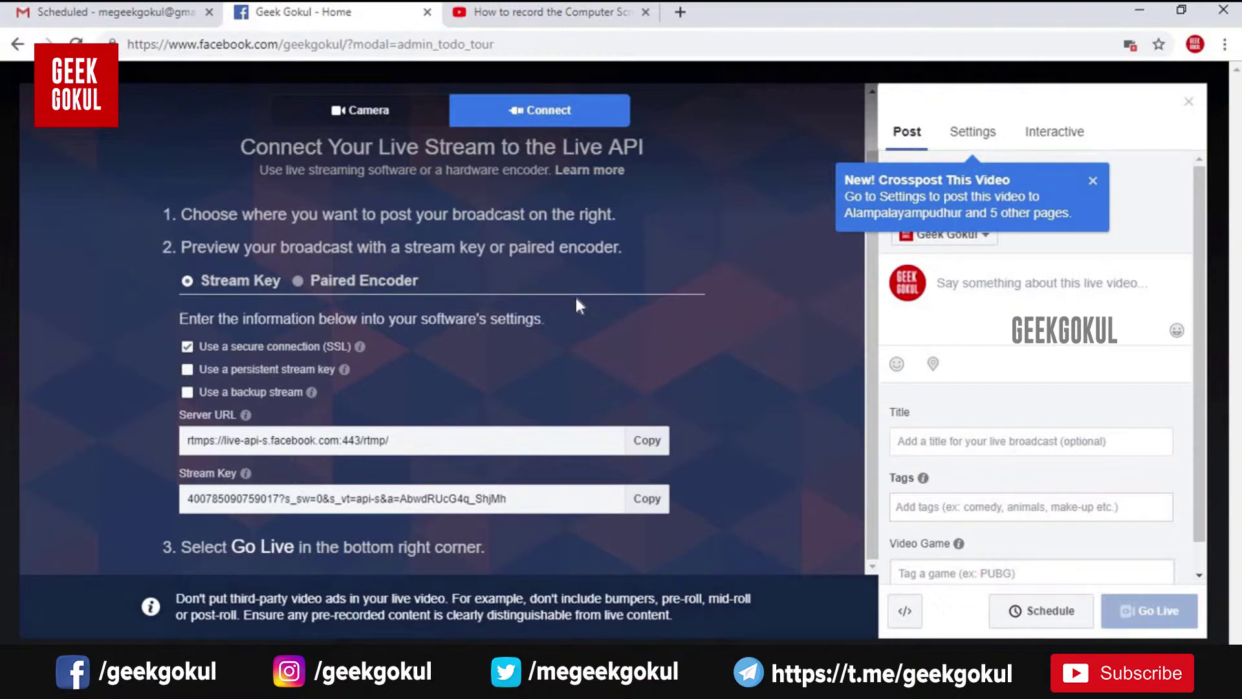
click(651, 508)
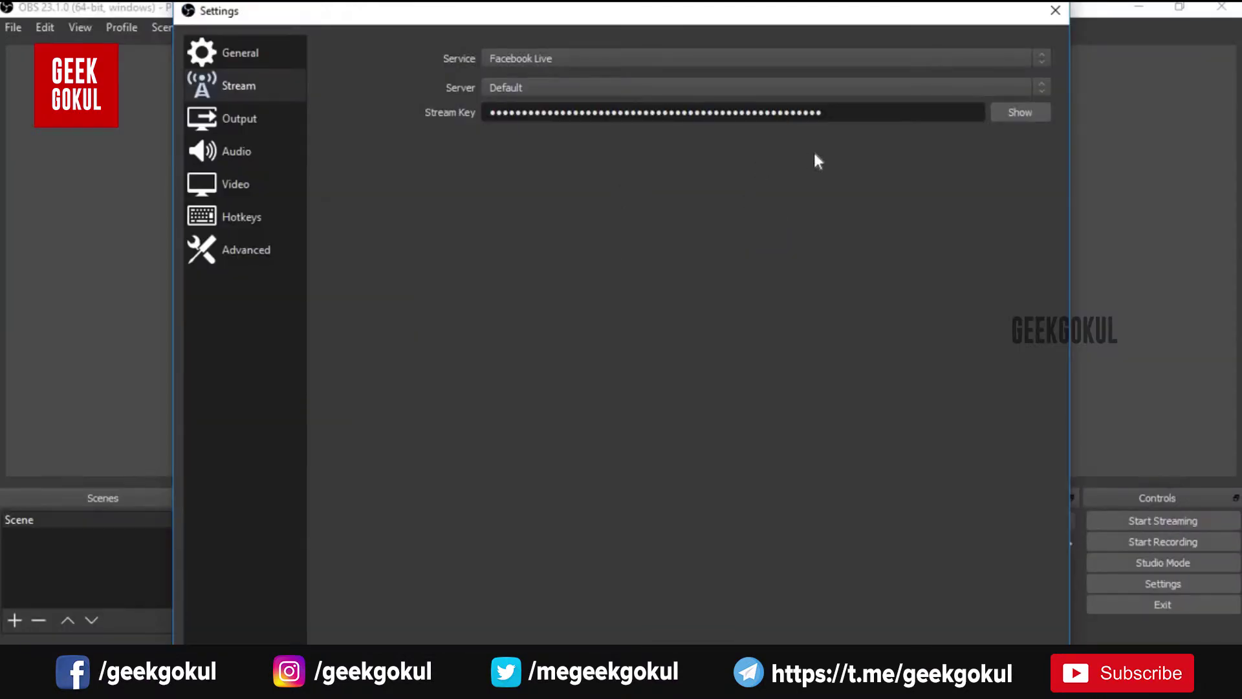
Step: Paste the copied Facebook key over OBS's old stream key, then apply and save the settings
key(ctrl+a)
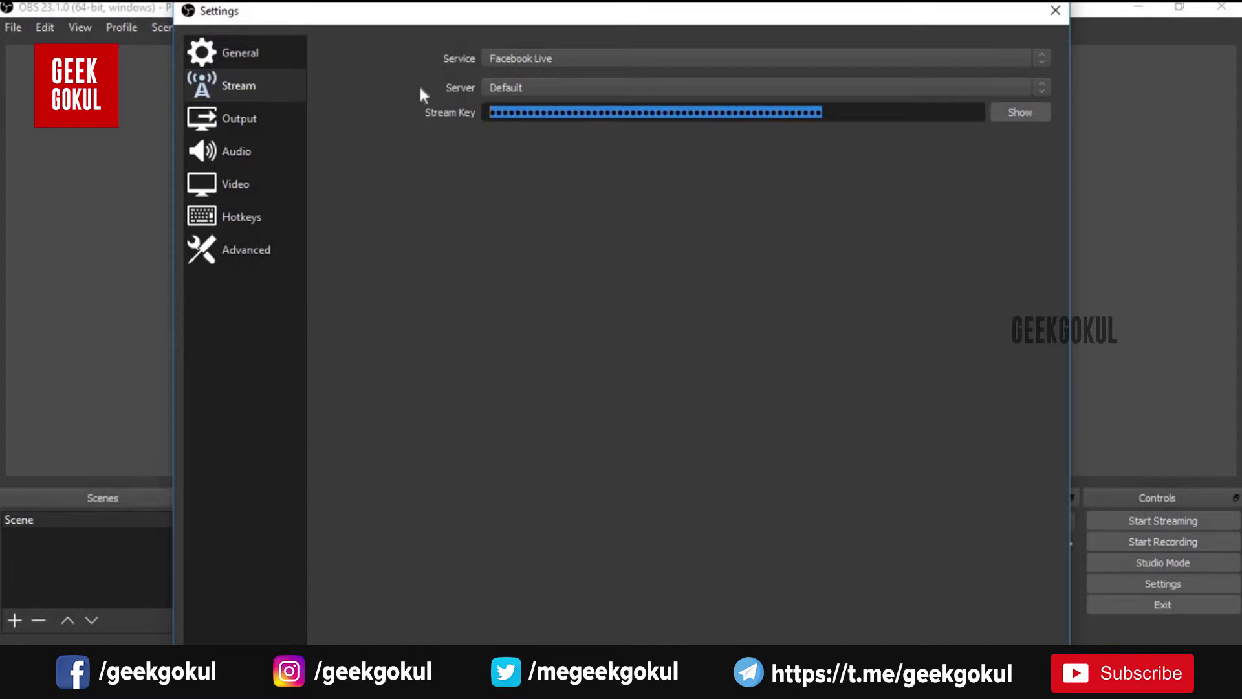
key(BackSpace)
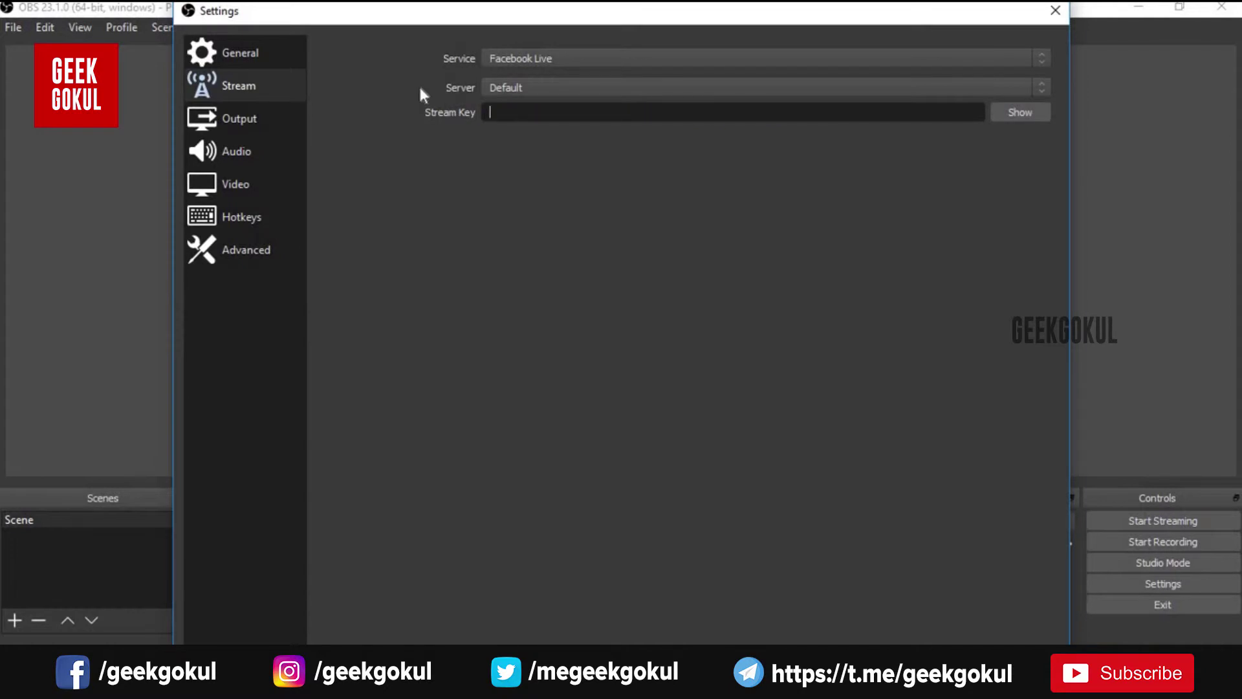
key(ctrl+v)
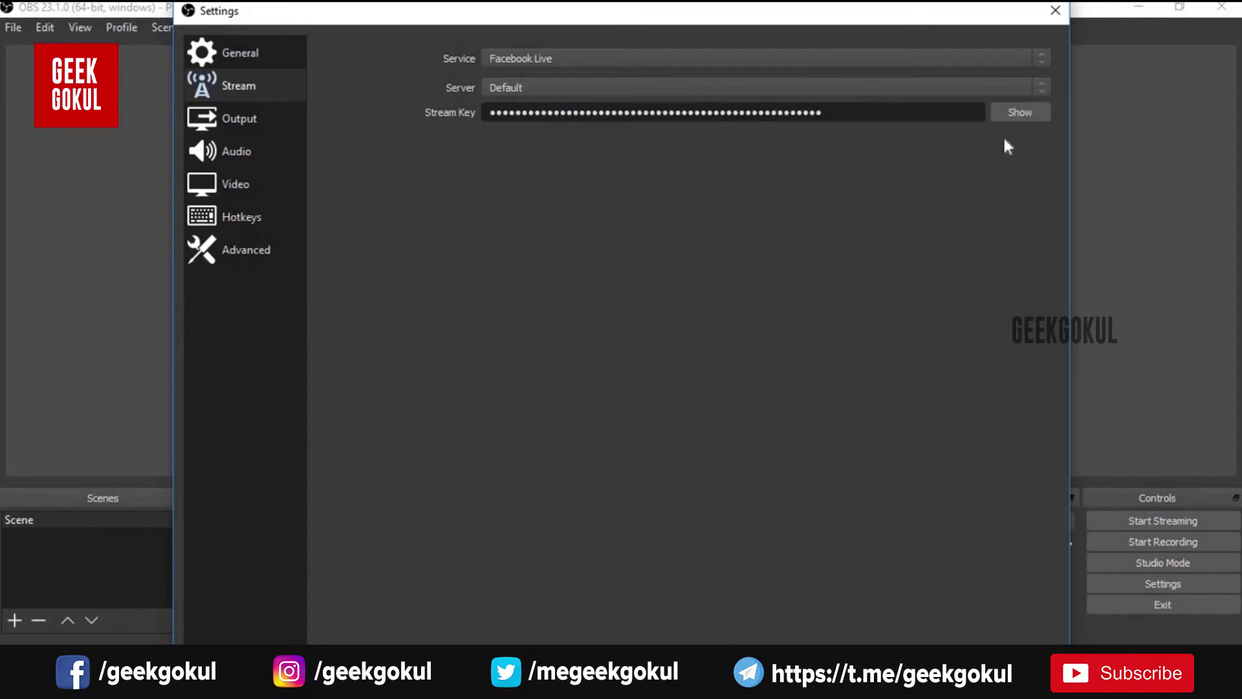
drag(976, 10, 974, 194)
drag(974, 306, 938, 113)
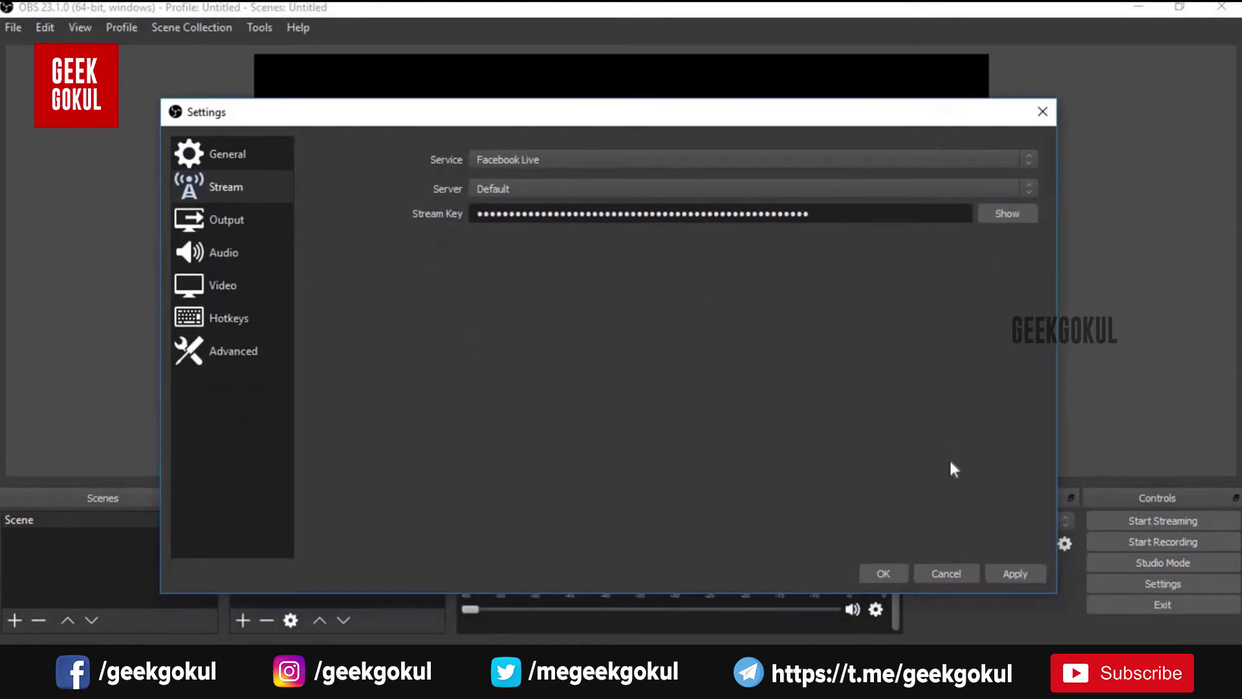
click(1014, 572)
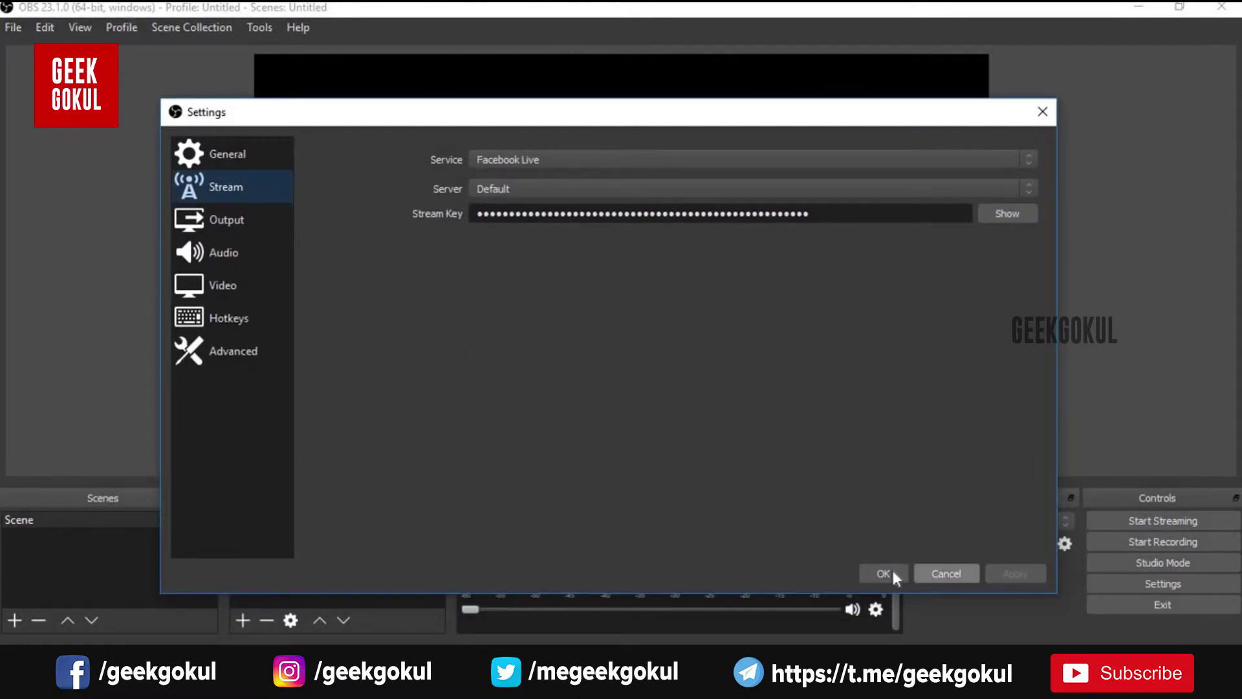
click(886, 573)
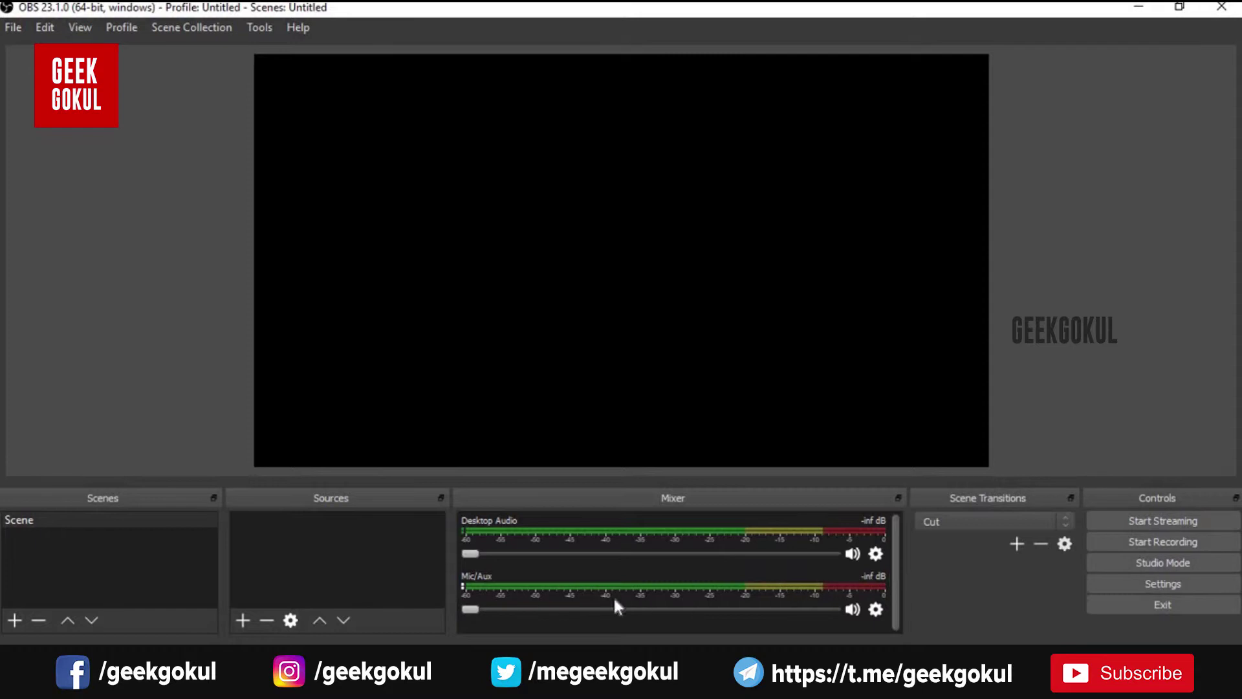
Step: Create a new Browser source named 'Browser' in the scene
click(240, 622)
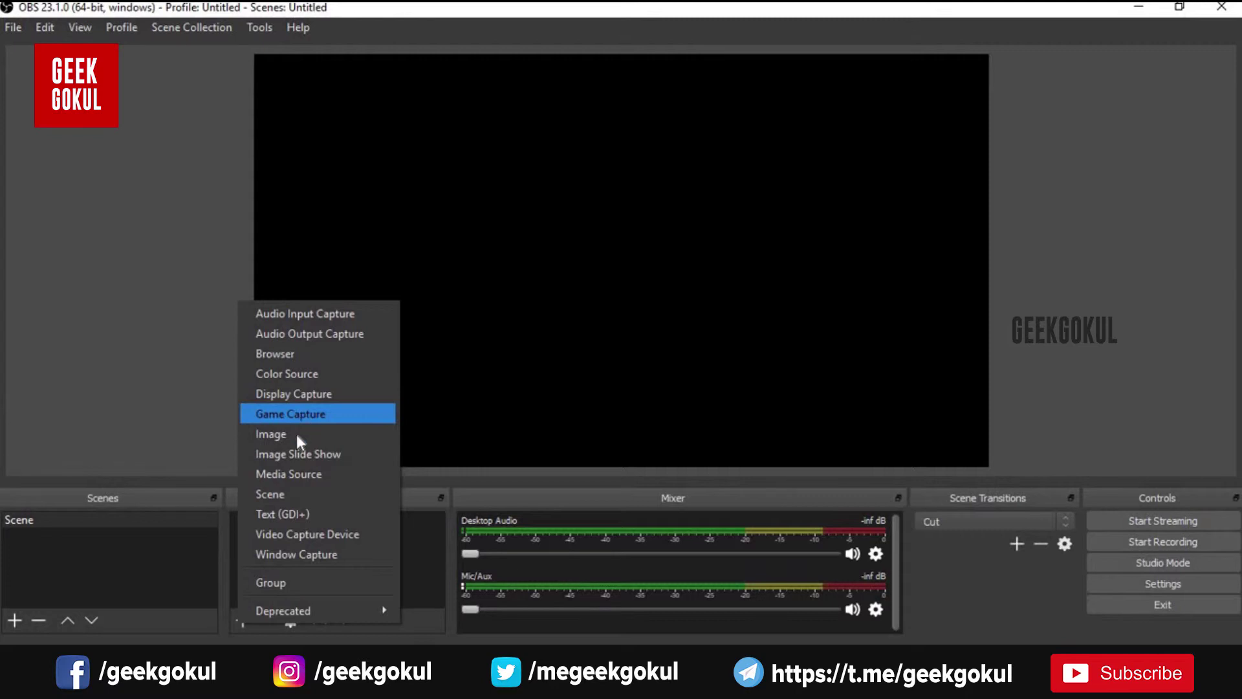
click(298, 355)
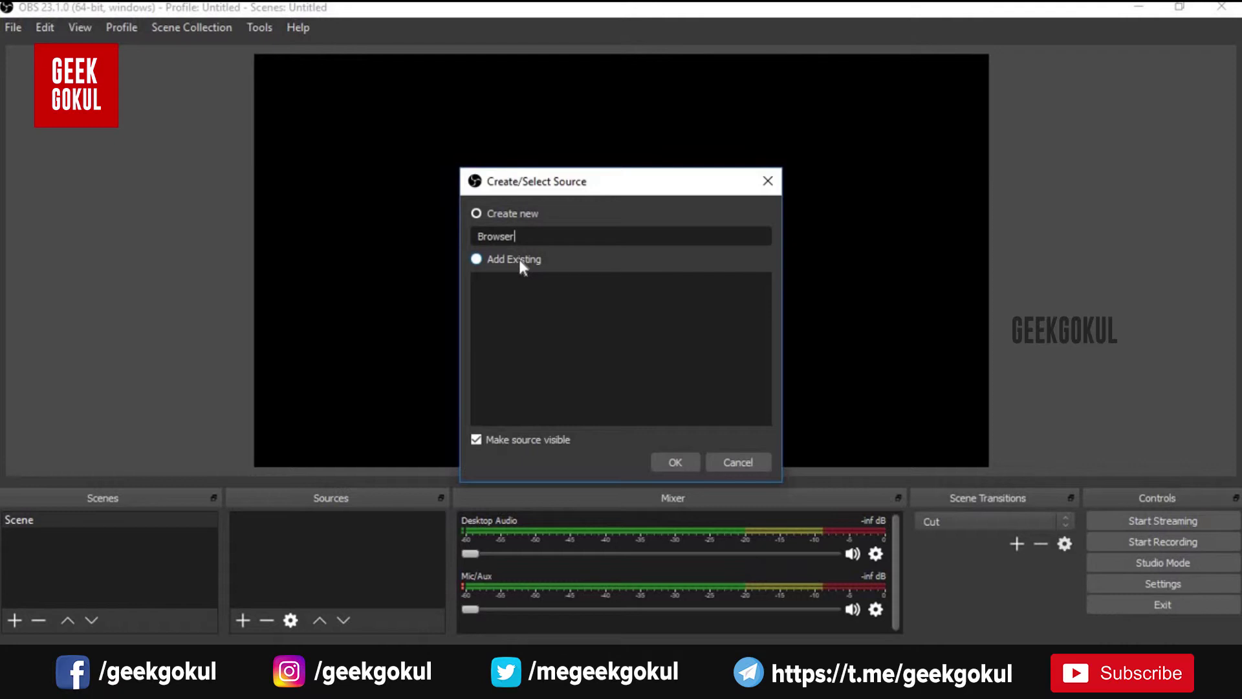
click(686, 463)
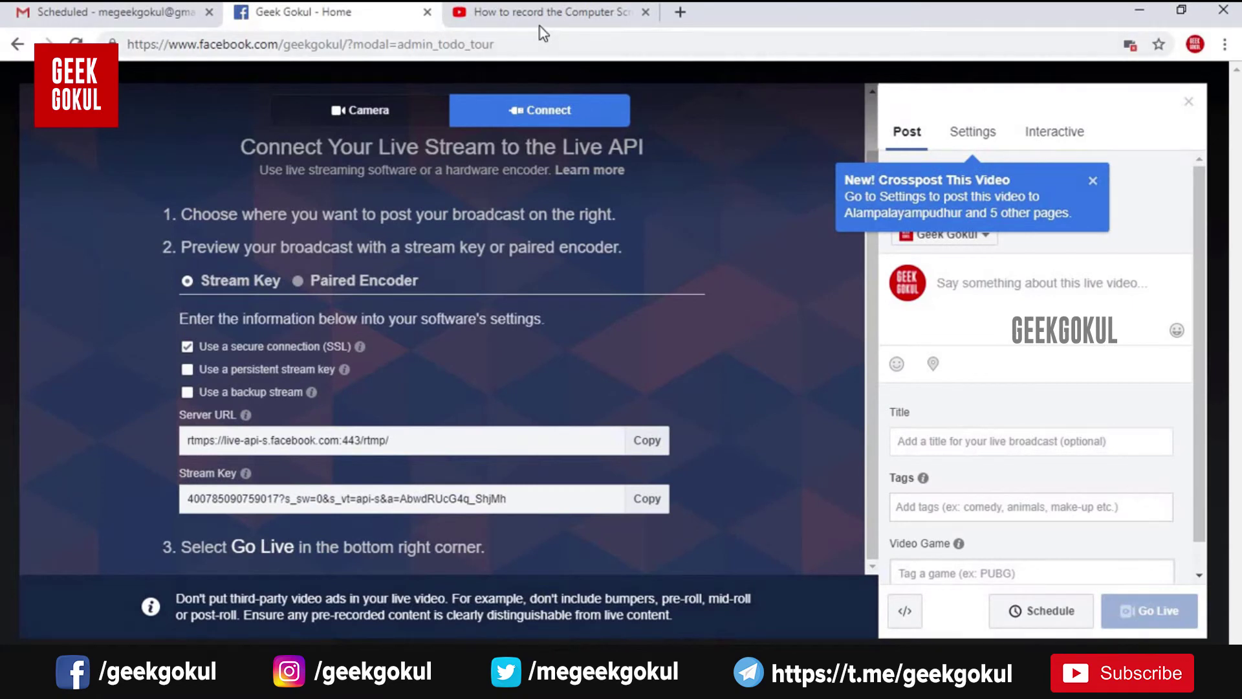
Step: Copy the YouTube video's address from Chrome and paste it as the Browser source URL
click(539, 19)
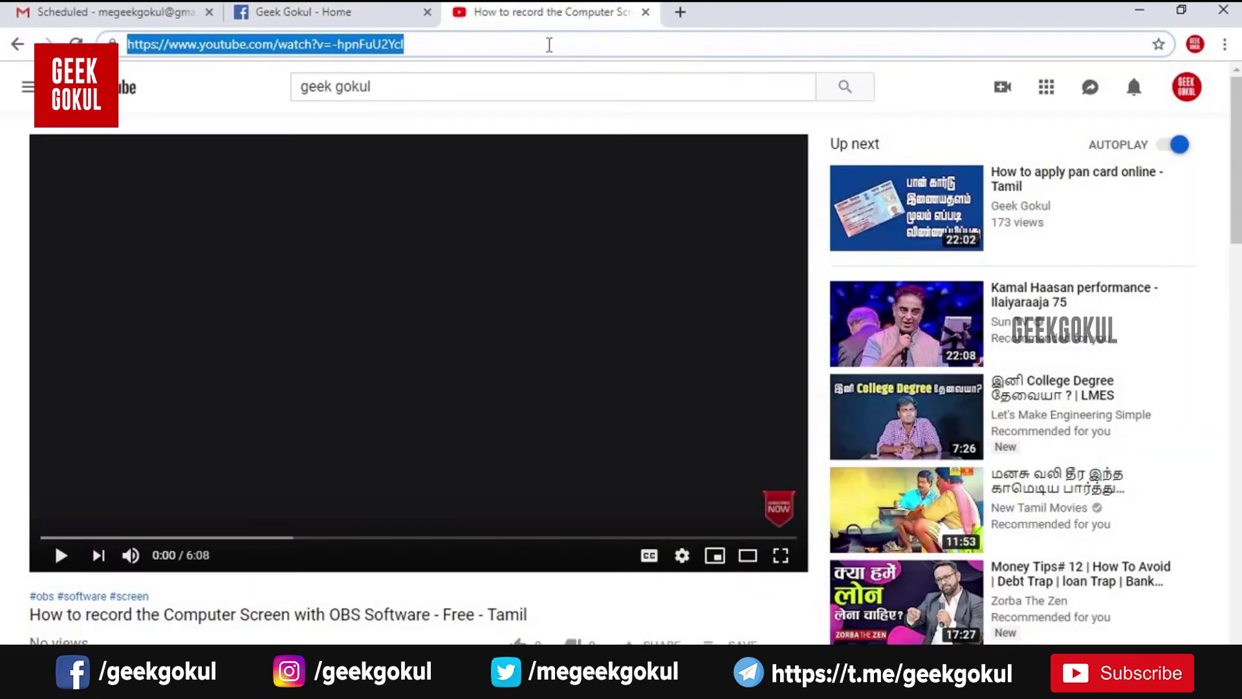
click(549, 44)
key(ctrl+a)
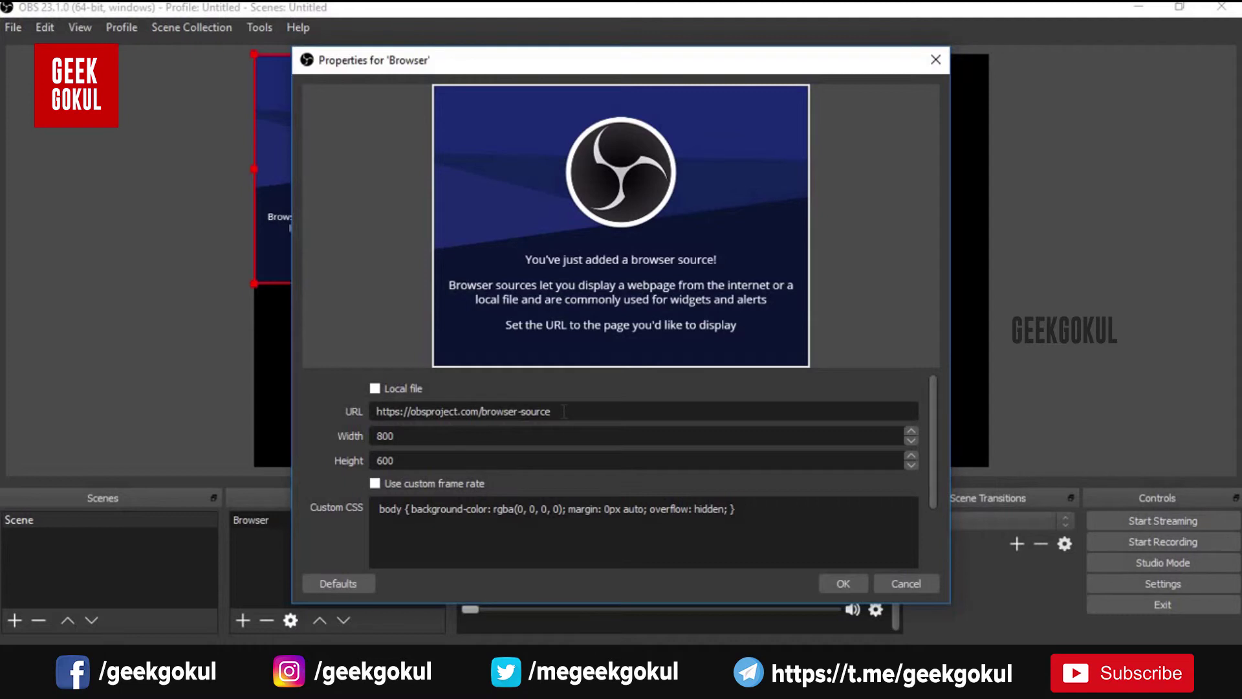
drag(564, 411, 339, 414)
text(https://www.youtube.com/watch?v=-hpnFuU2YcI)
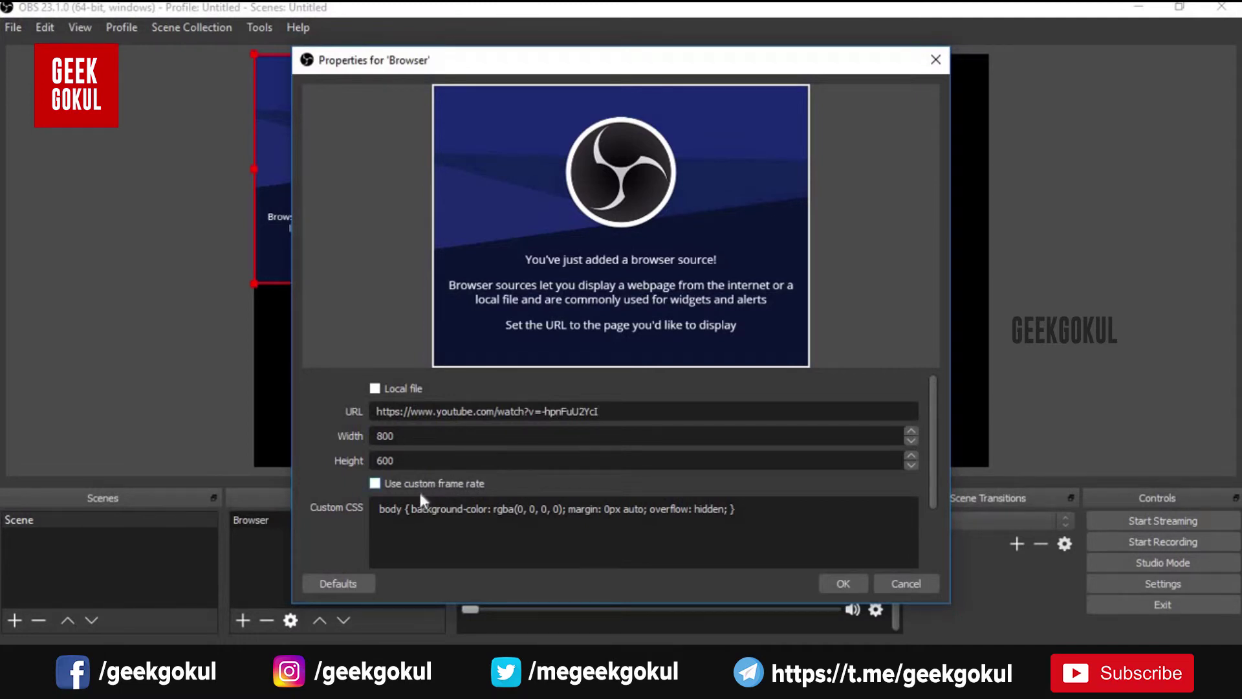
scroll(621, 469, down, 2)
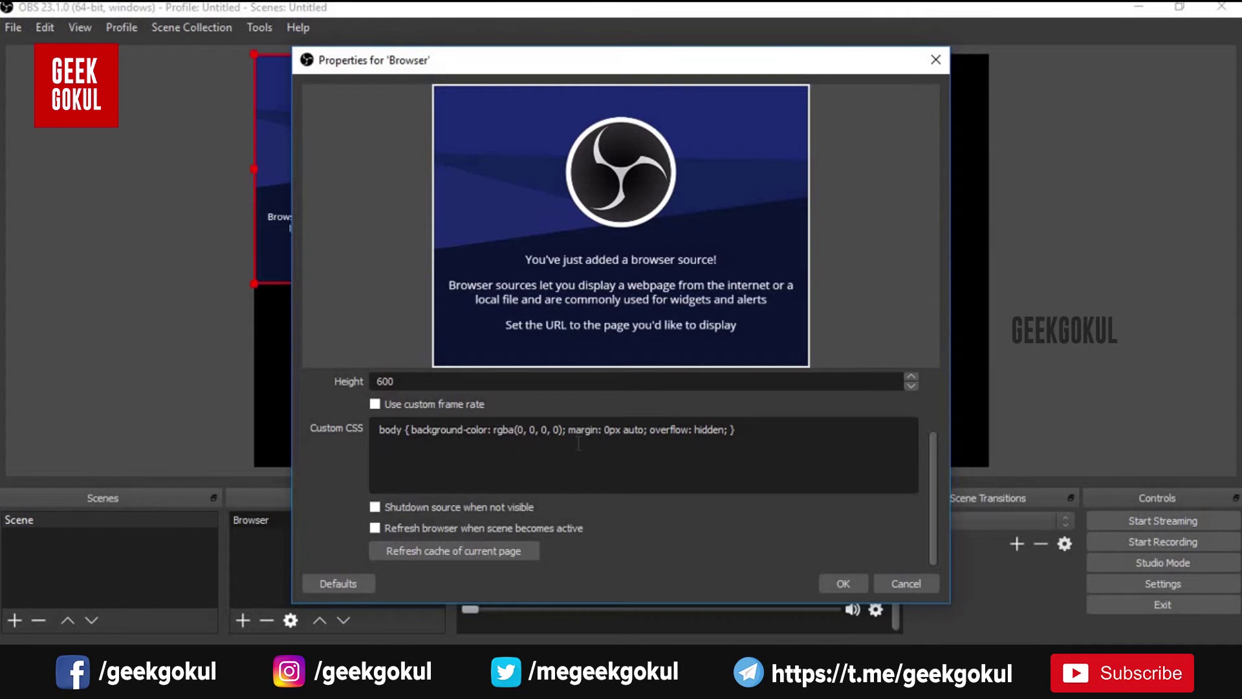
scroll(579, 444, up, 3)
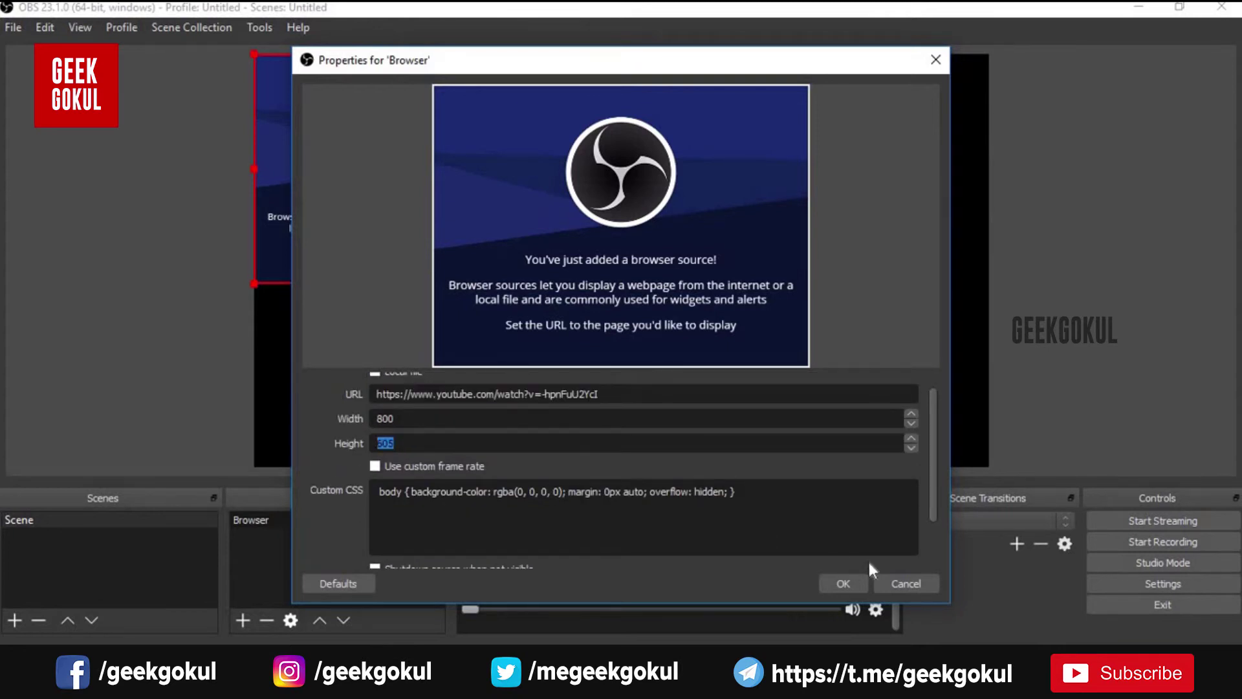
click(854, 578)
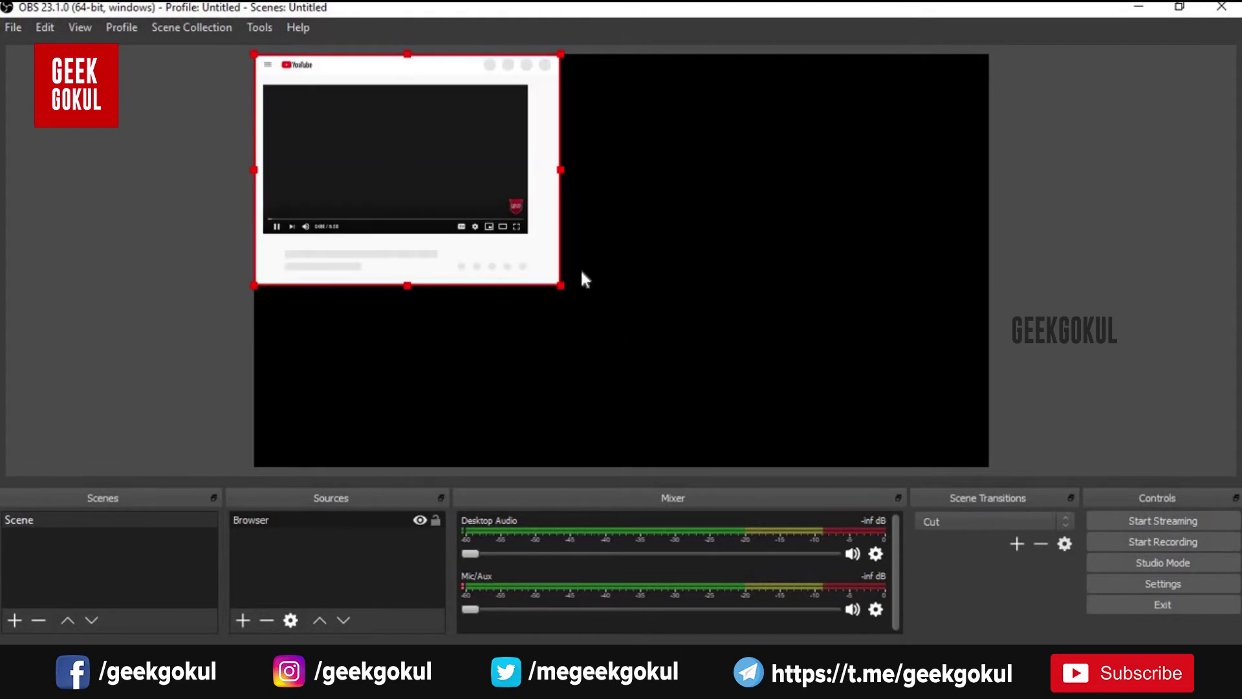
Step: Enlarge and centre the YouTube source in the preview, then start streaming to Facebook
drag(562, 285, 802, 394)
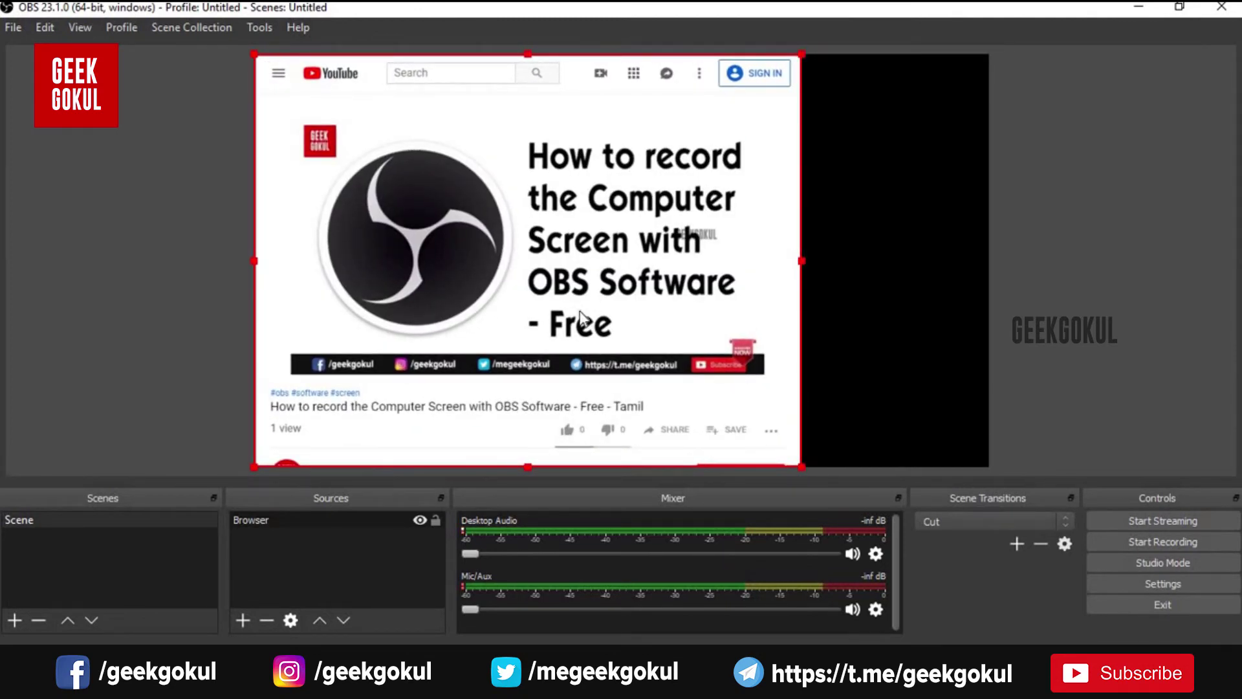
drag(593, 255, 669, 253)
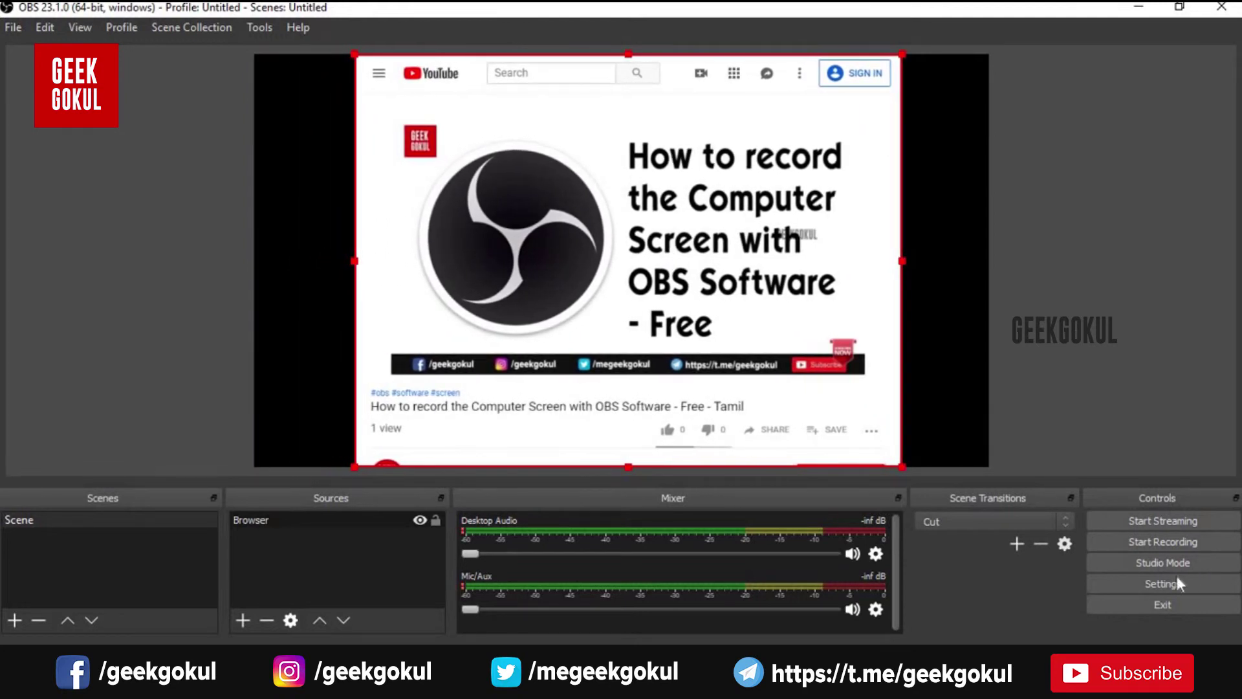
click(1175, 522)
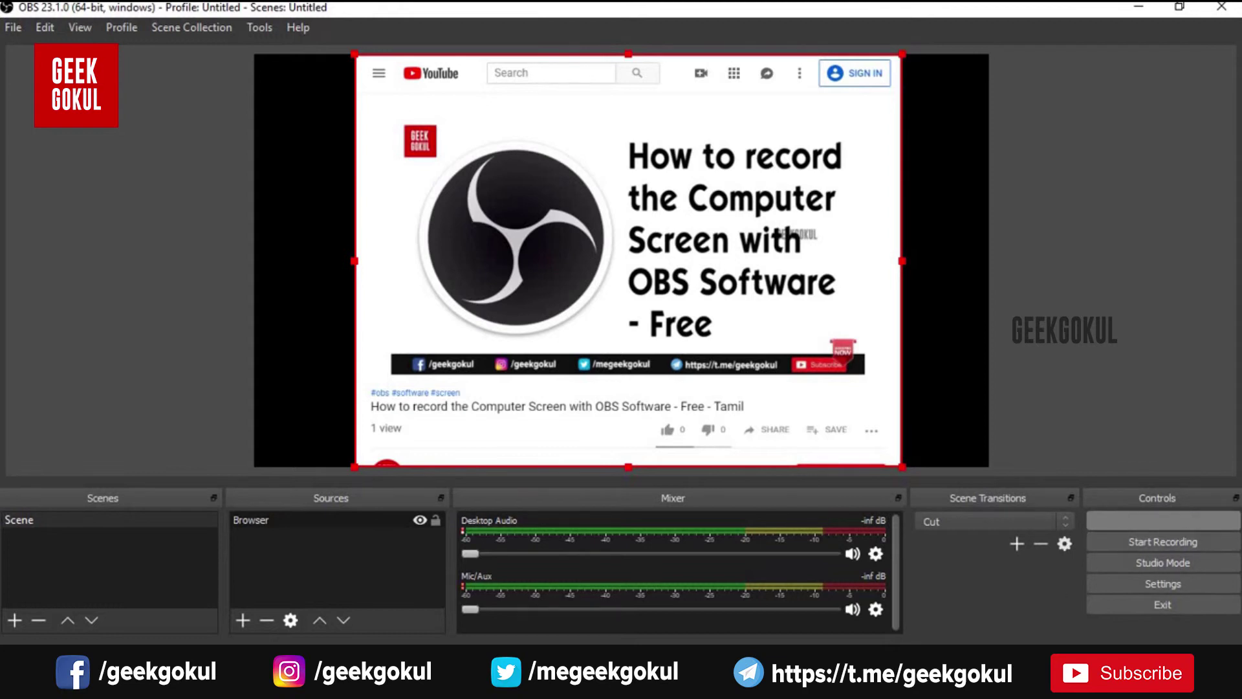
mouse_move(513, 685)
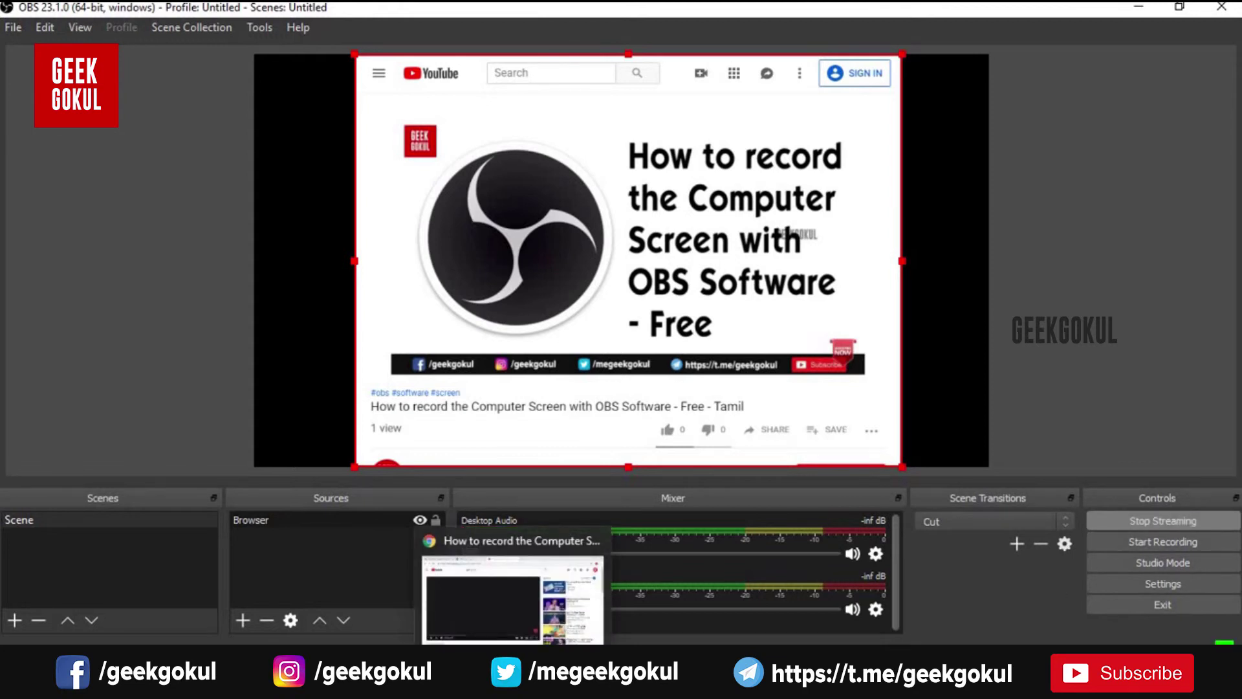
click(512, 599)
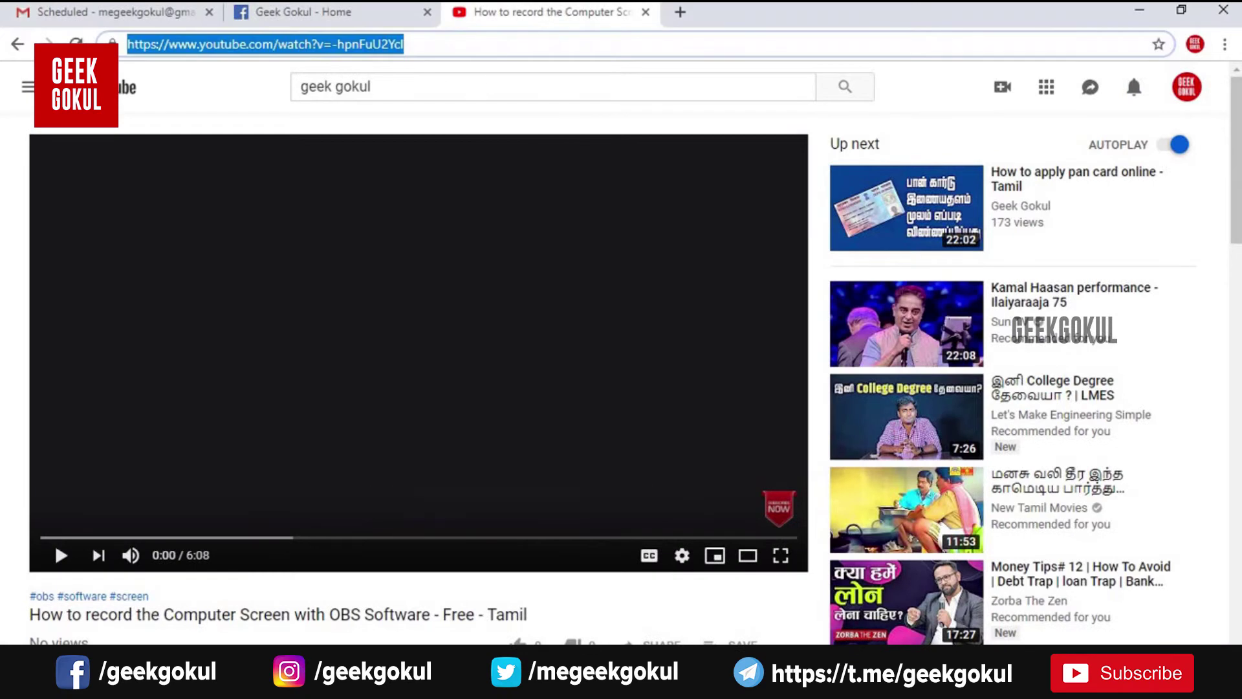
Step: Go live on Facebook's Live setup page with the incoming OBS stream
click(301, 13)
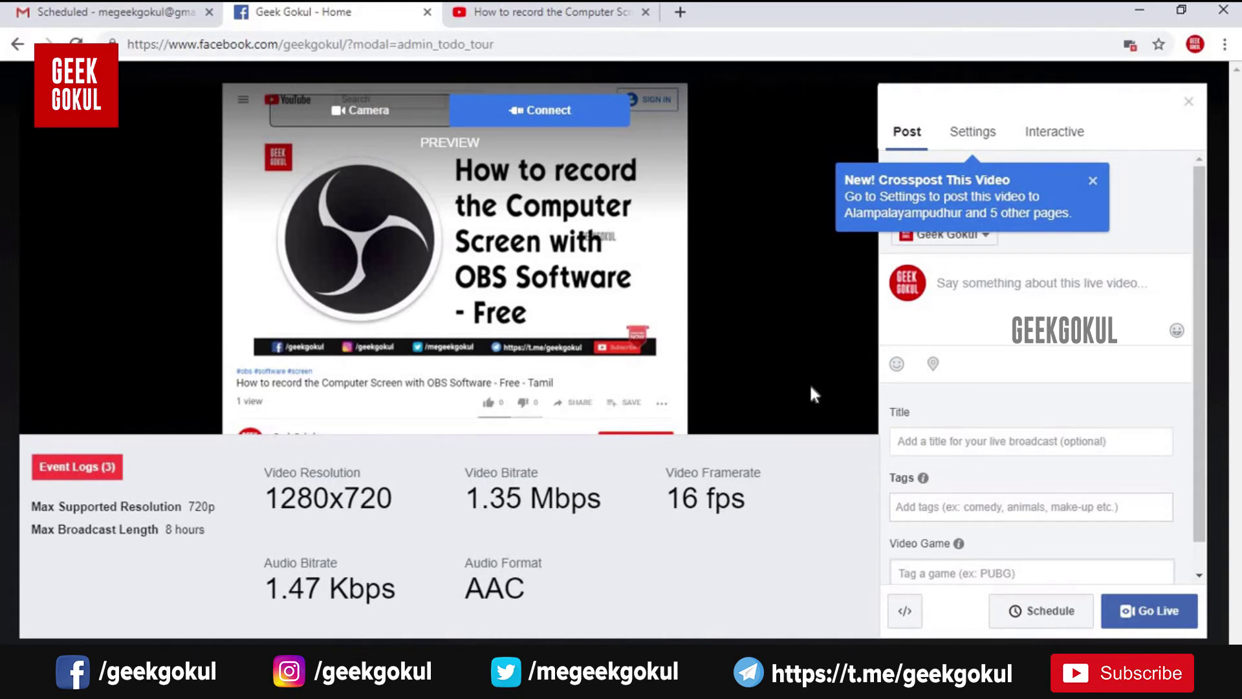
click(1148, 616)
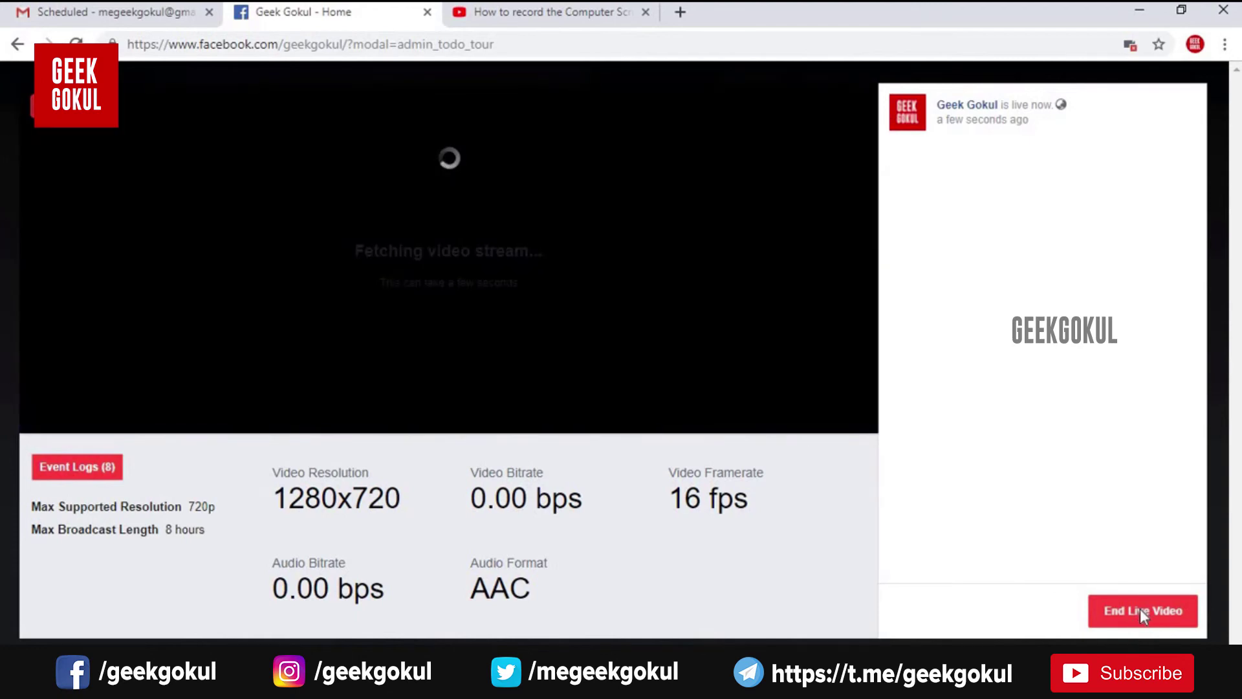
Step: End the Facebook live video, confirm ending it, and close the ended-video screen
click(1142, 612)
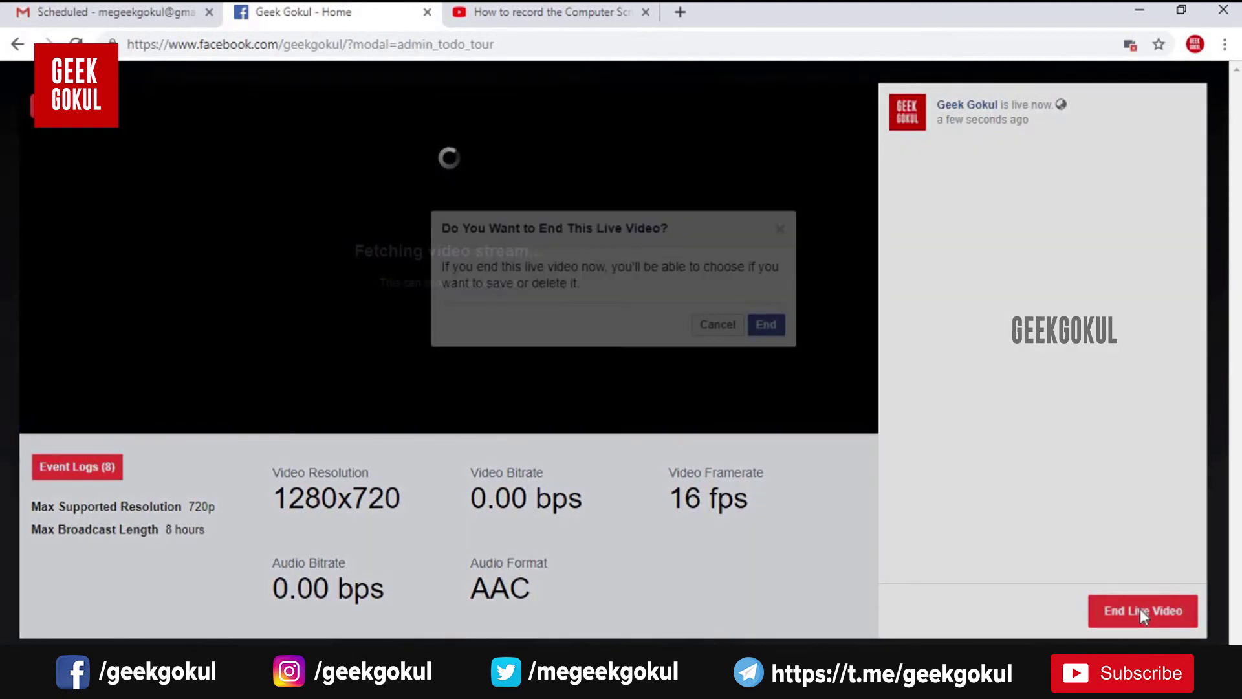
click(767, 324)
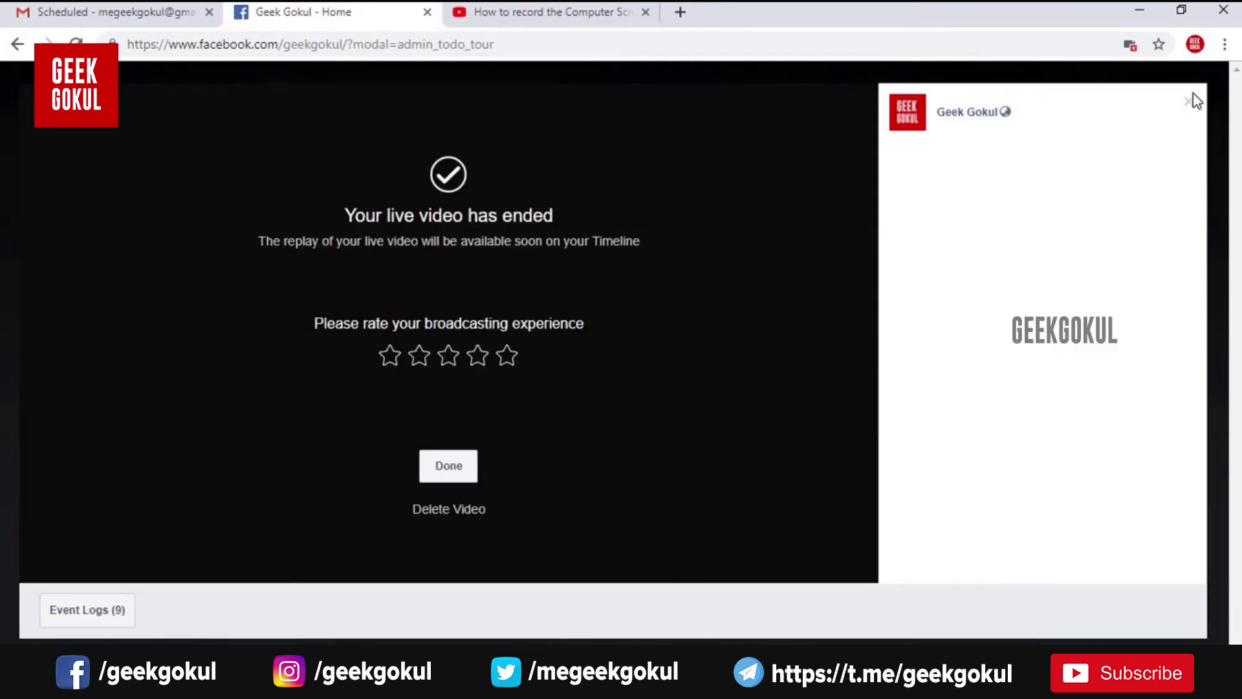
click(1193, 108)
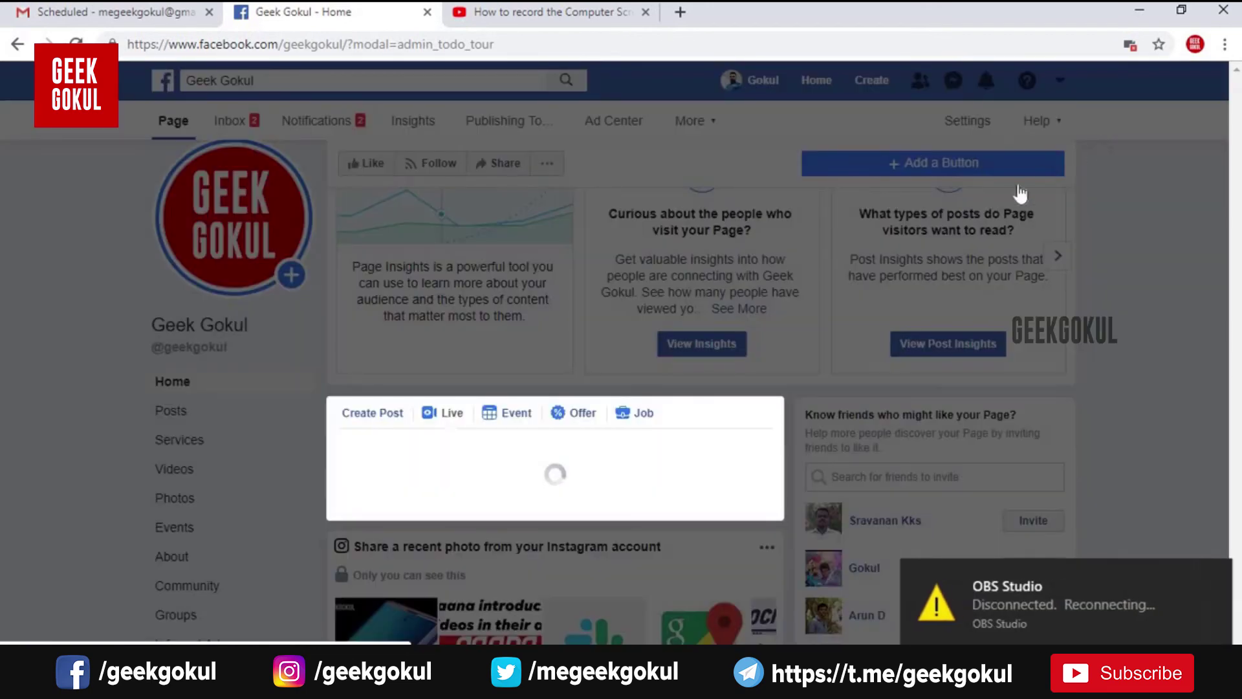